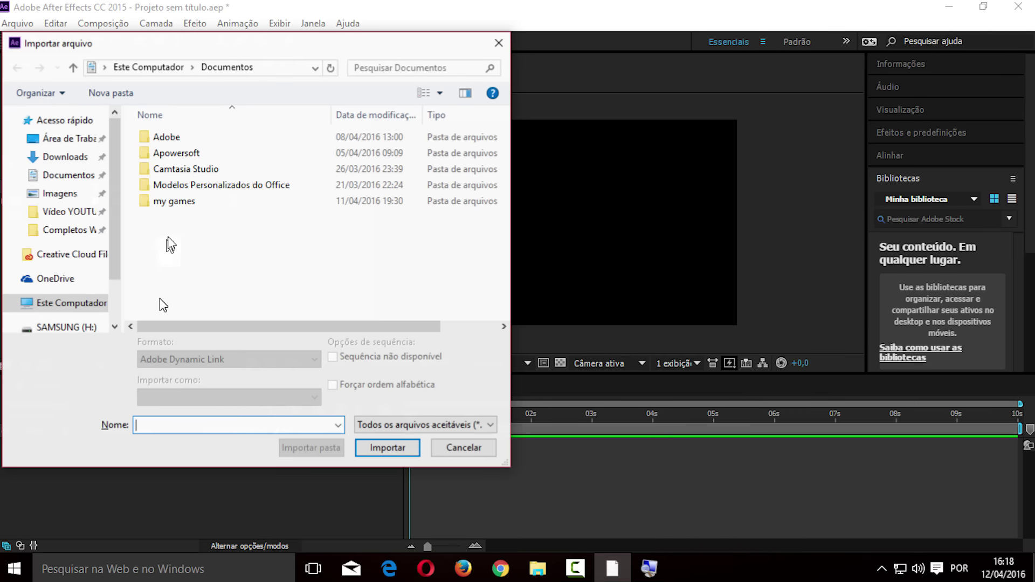
Step: Import the New Attraction video from the pinned YouTube video folder and scale its layer to 153.4% to fill the Tutorial composition
left_click(43, 216)
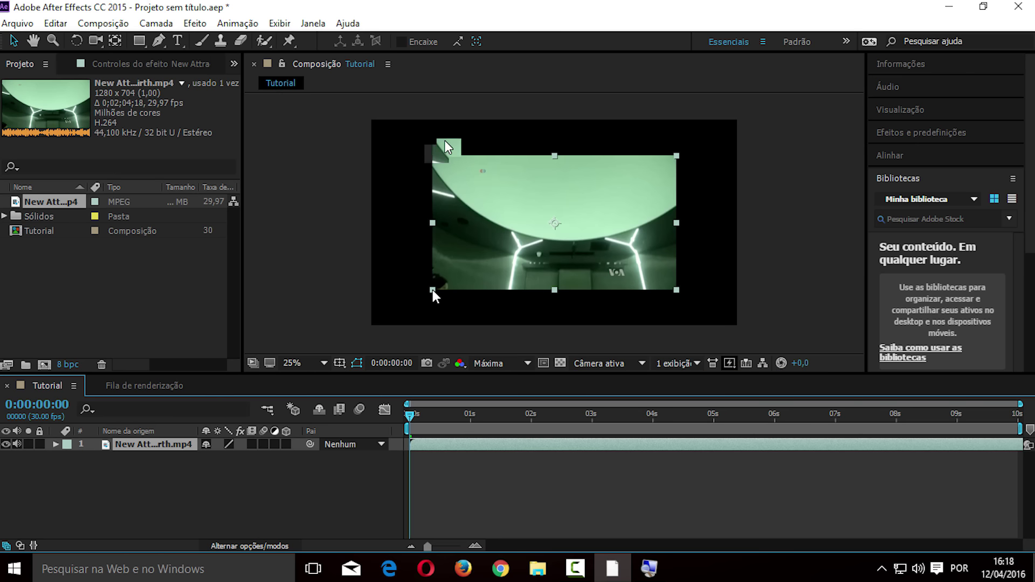
left_click(707, 64)
left_click(765, 68)
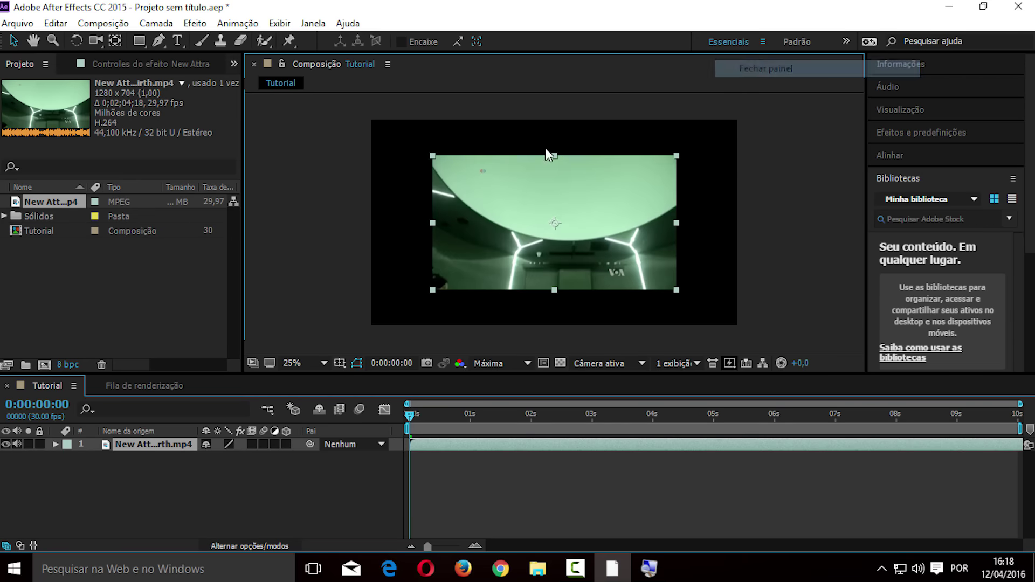
mouse_move(433, 157)
left_mouse_down()
mouse_move(428, 128)
mouse_move(403, 162)
mouse_move(424, 203)
mouse_move(454, 160)
mouse_move(423, 134)
mouse_move(385, 135)
mouse_move(364, 180)
mouse_move(412, 219)
mouse_move(424, 147)
mouse_move(376, 142)
mouse_move(379, 168)
mouse_move(409, 174)
mouse_move(409, 133)
mouse_move(432, 155)
left_mouse_up()
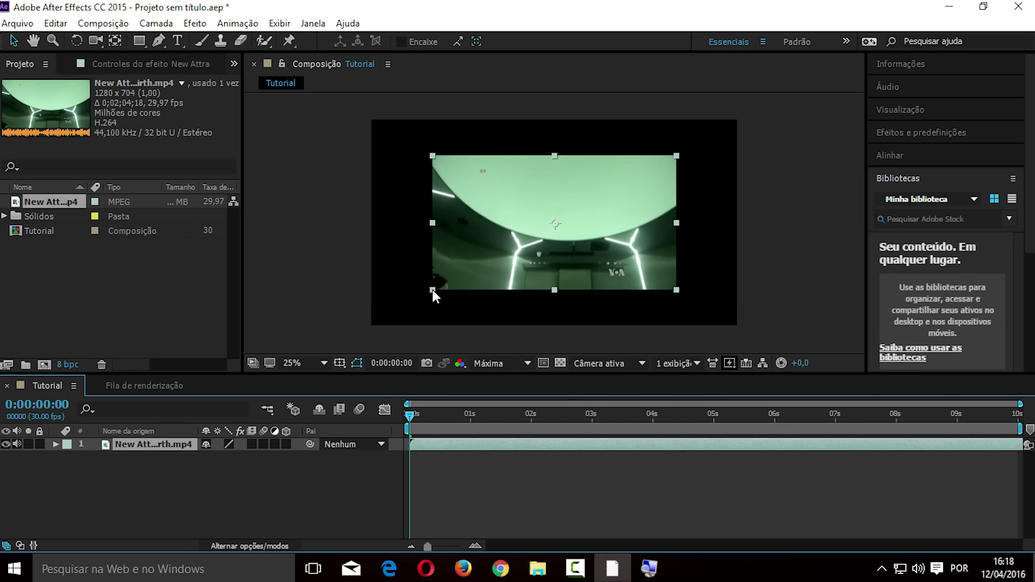
left_click_drag(432, 155, 363, 121)
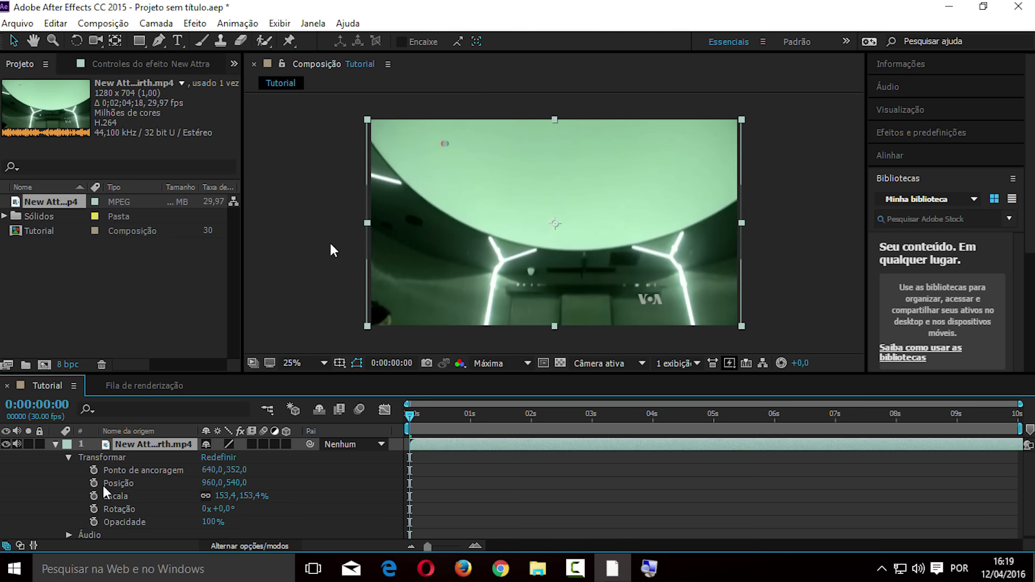
Step: Apply the Desfoque de caixa effect to the video layer and set its blur radius to 80
left_click(195, 24)
mouse_move(240, 185)
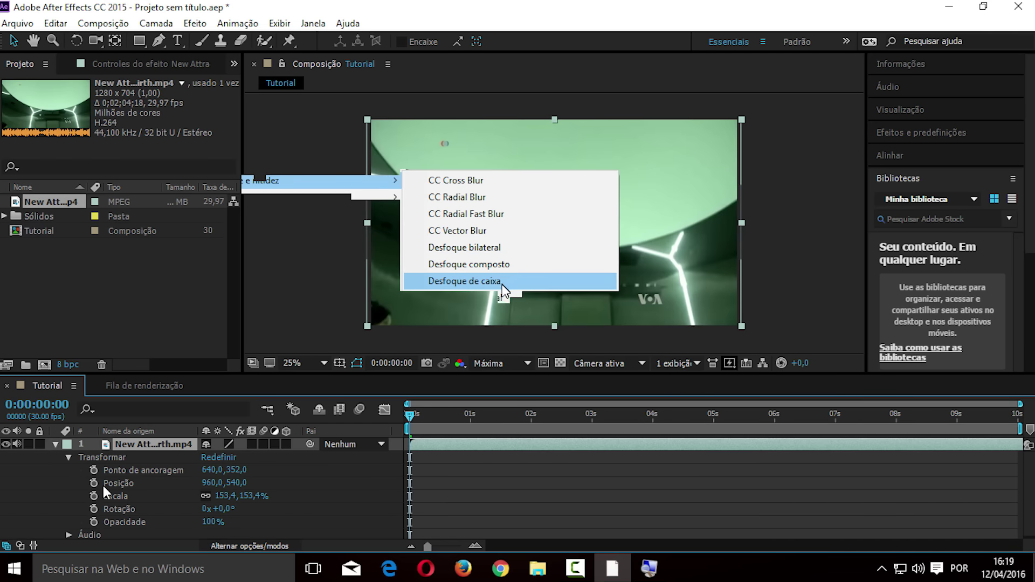
left_click(502, 298)
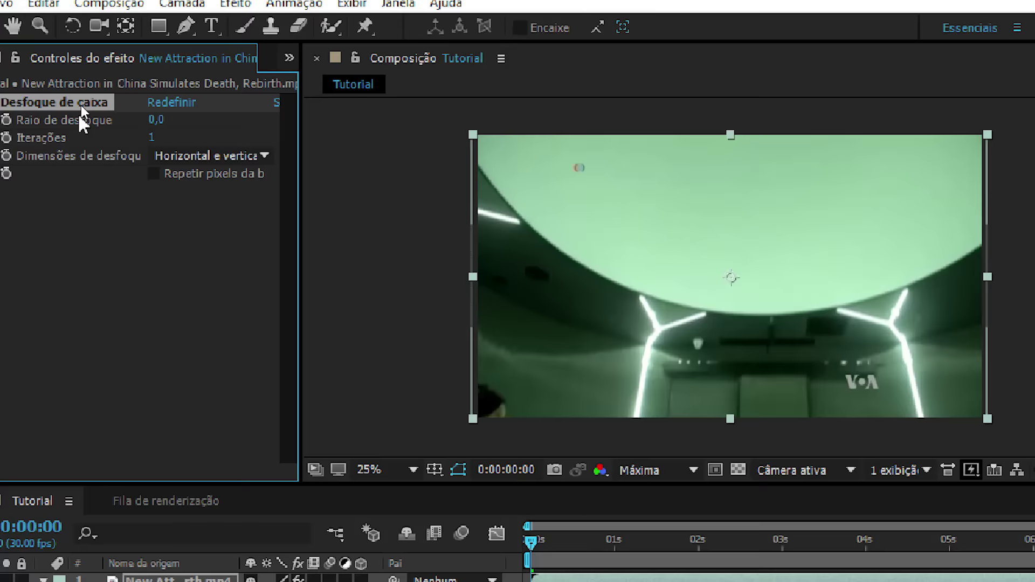
left_click_drag(139, 109, 166, 108)
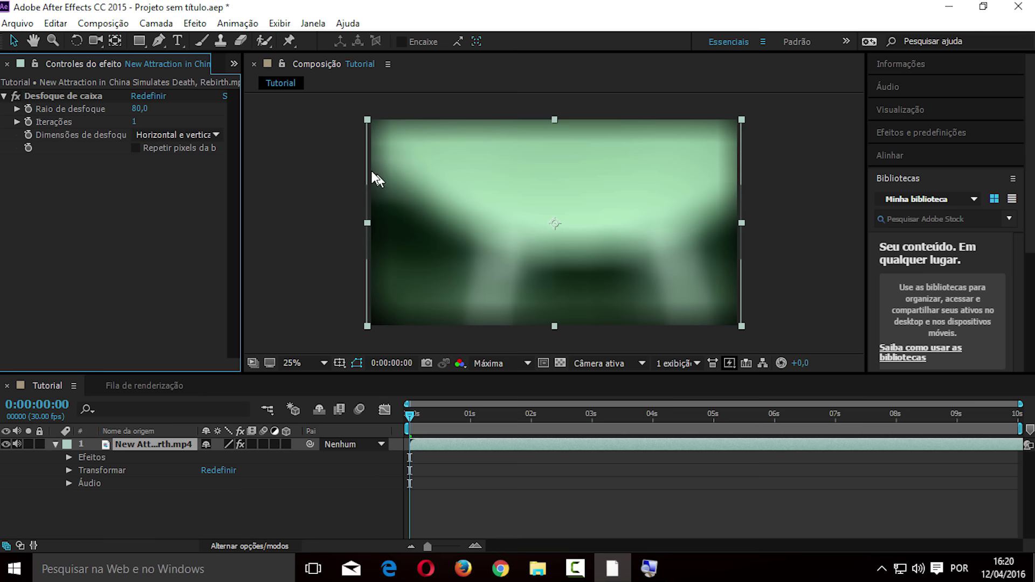
Step: Apply Equilíbrio de cores (HLS) to the video layer, setting Matiz to +115° and Saturação to 95
left_click(195, 24)
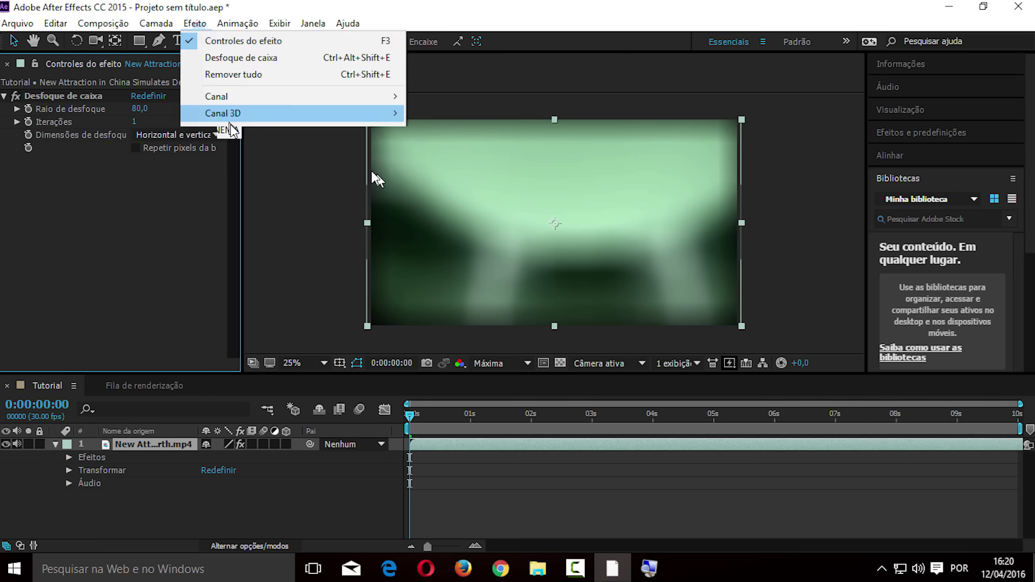
mouse_move(265, 165)
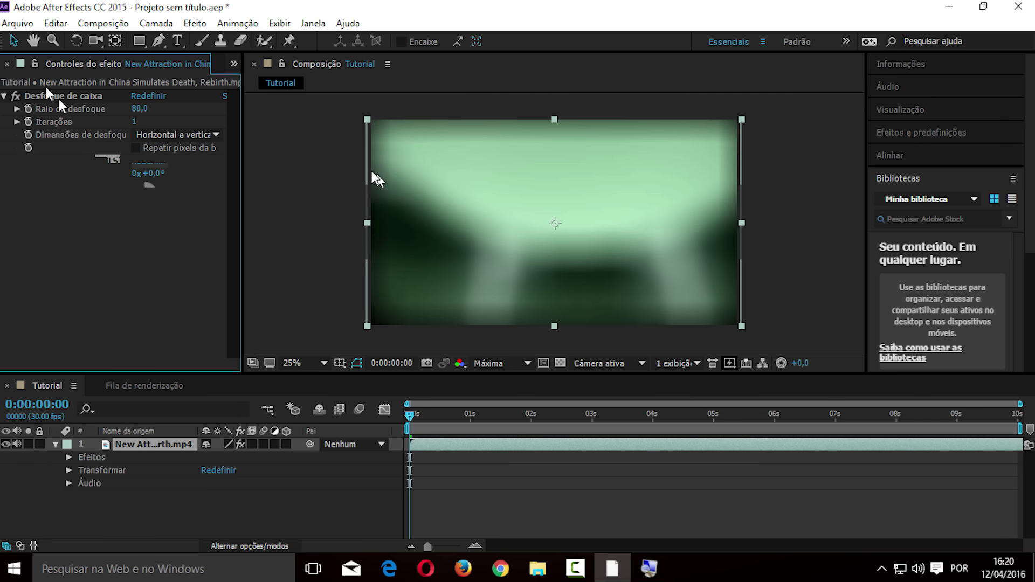
left_click_drag(151, 173, 416, 173)
left_click_drag(137, 237, 231, 220)
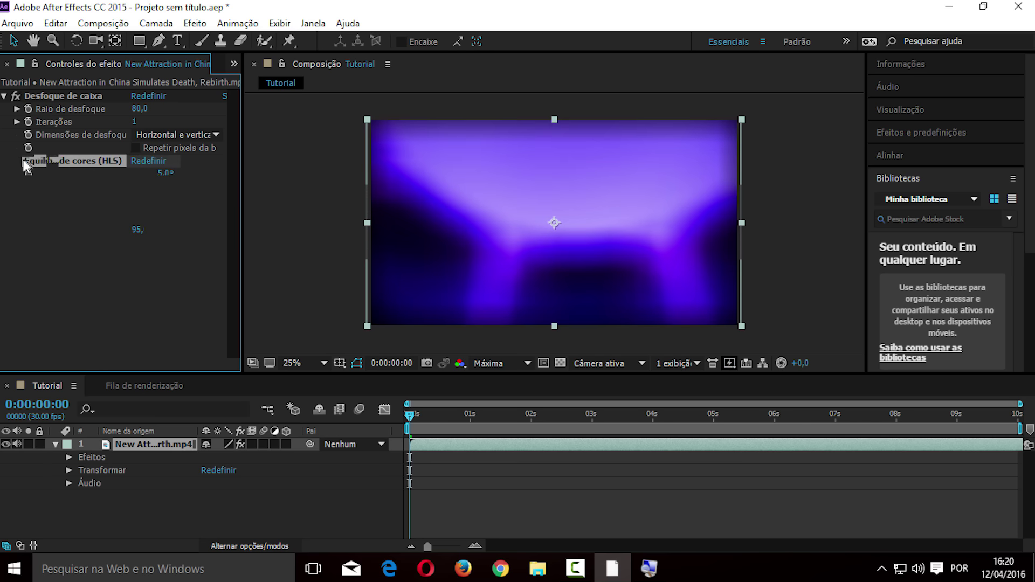
Step: Try the CC Particle Systems II effect on the video layer and preview it at different times
key("Delete")
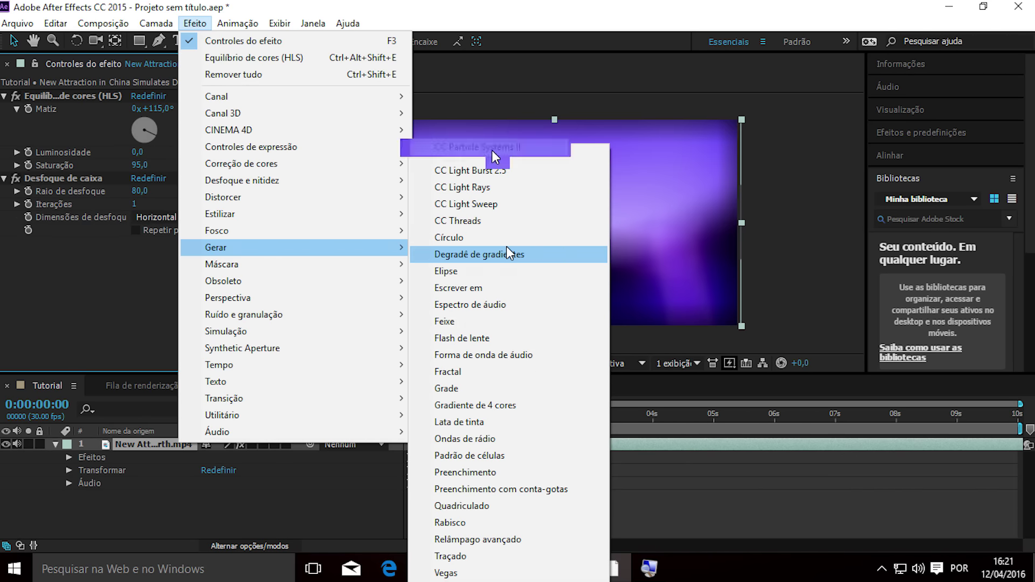
left_click_drag(464, 416, 533, 417)
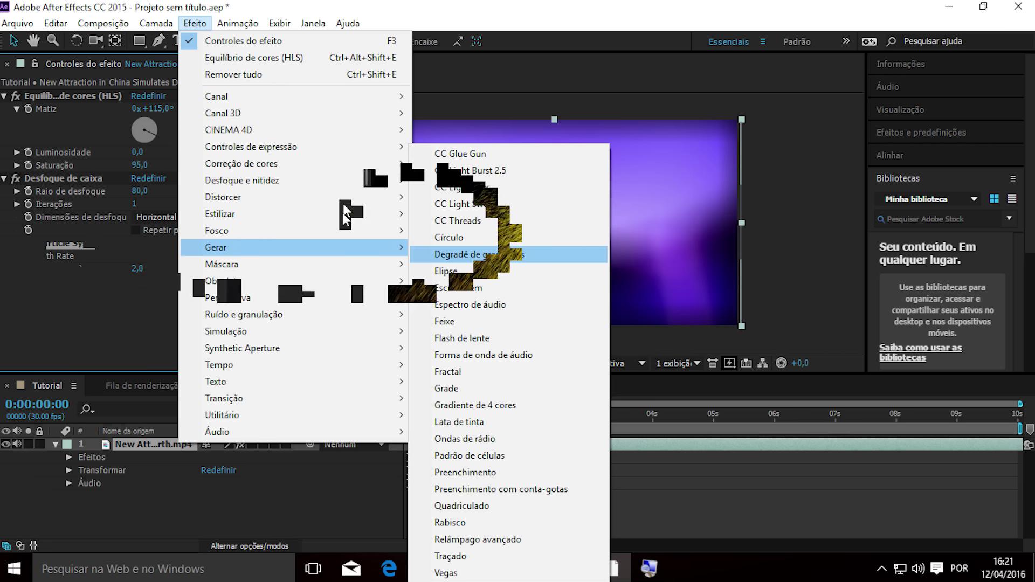
left_click(211, 22)
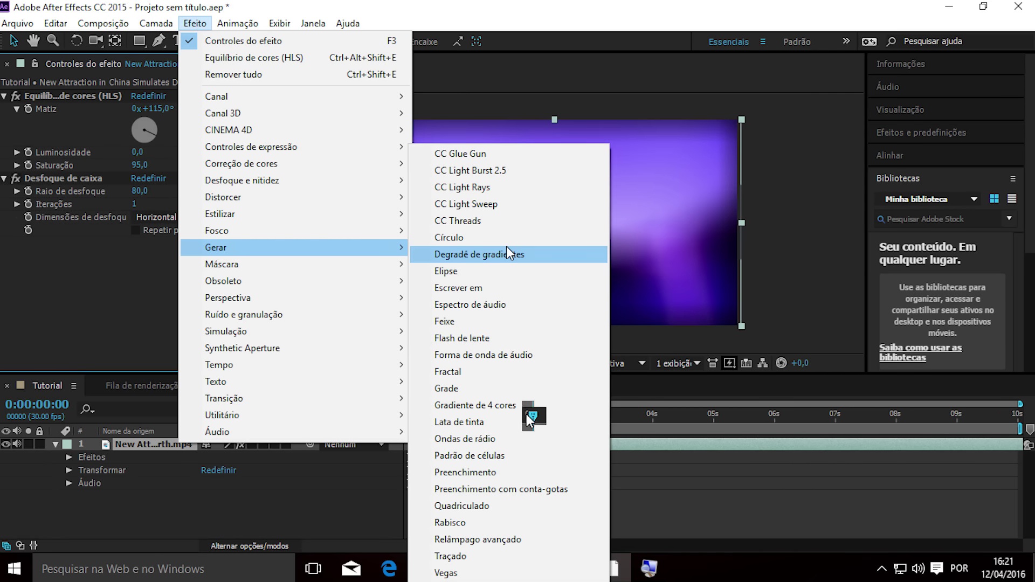
left_click_drag(530, 415, 495, 415)
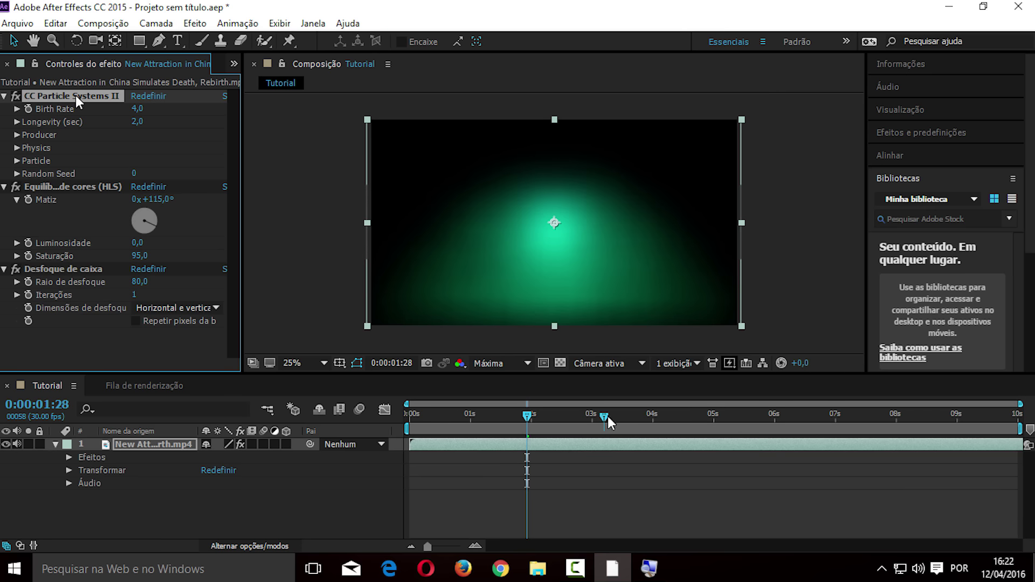
left_click(8, 25)
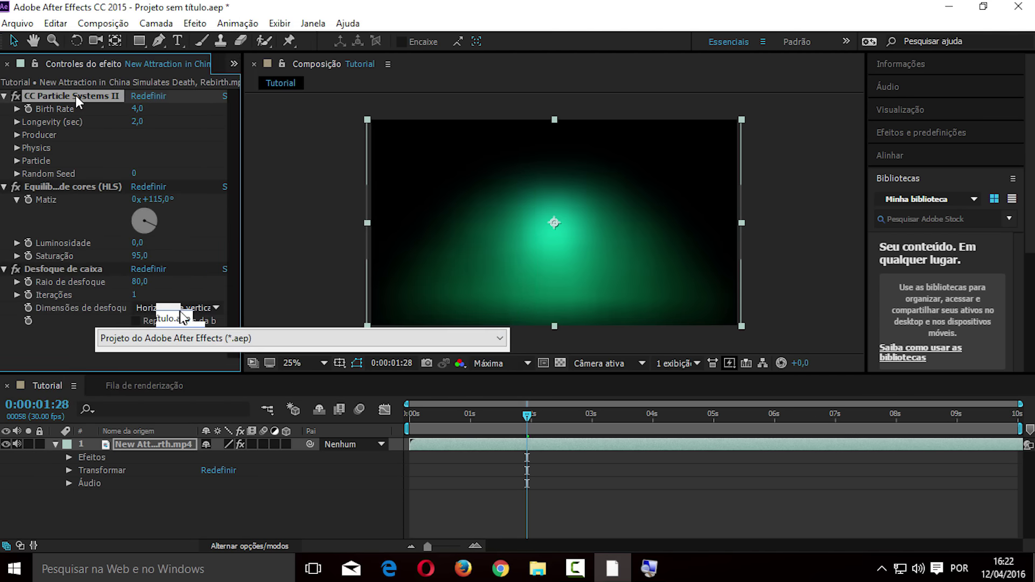
double_click(183, 318)
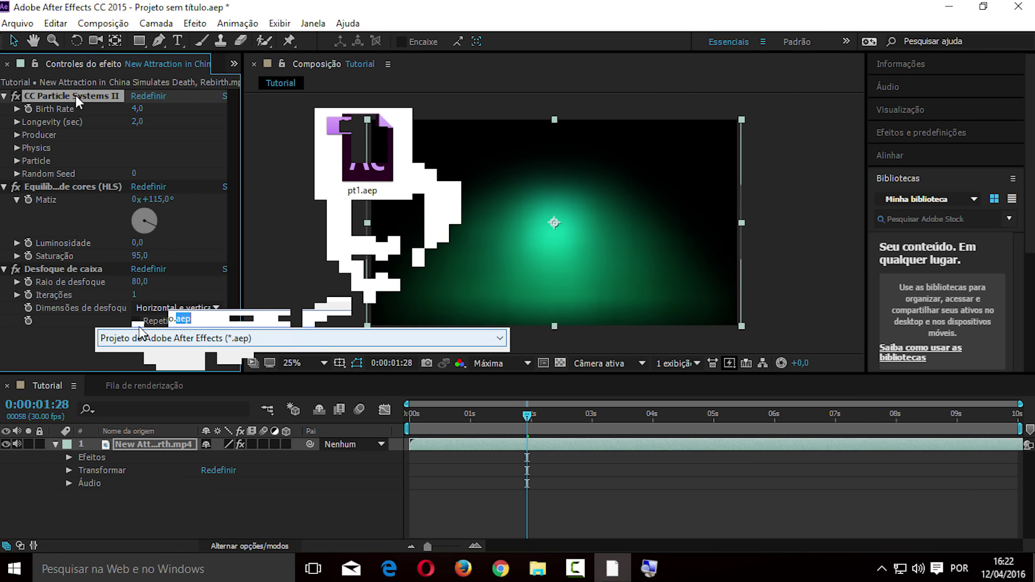
left_click_drag(102, 318, 191, 318)
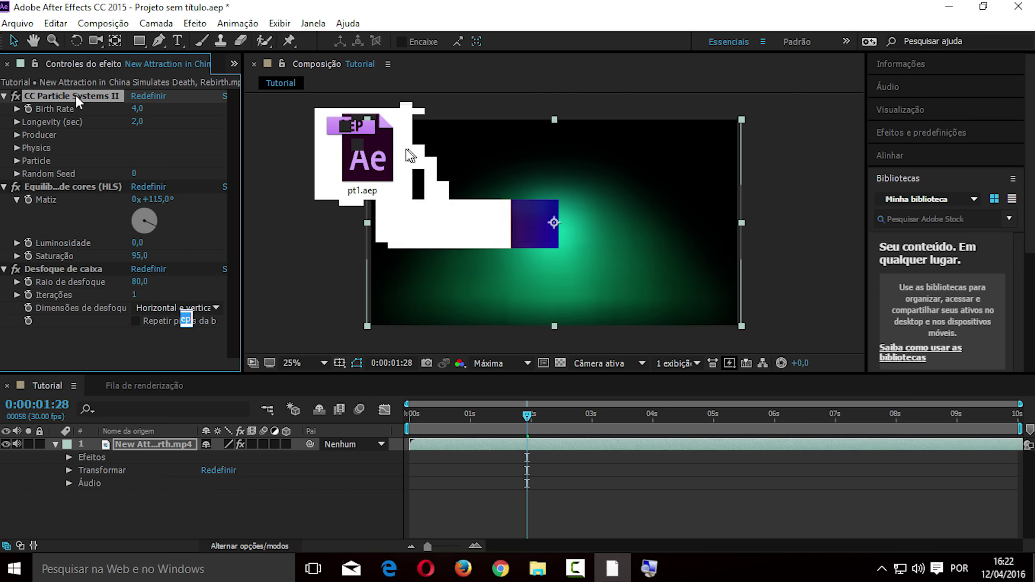
left_click(500, 40)
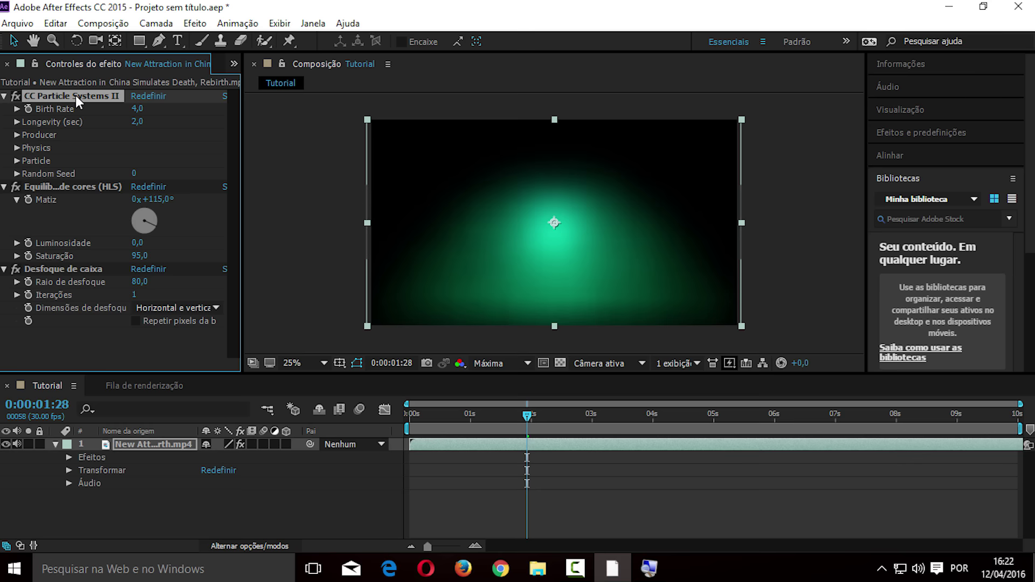
key("ctrl+s")
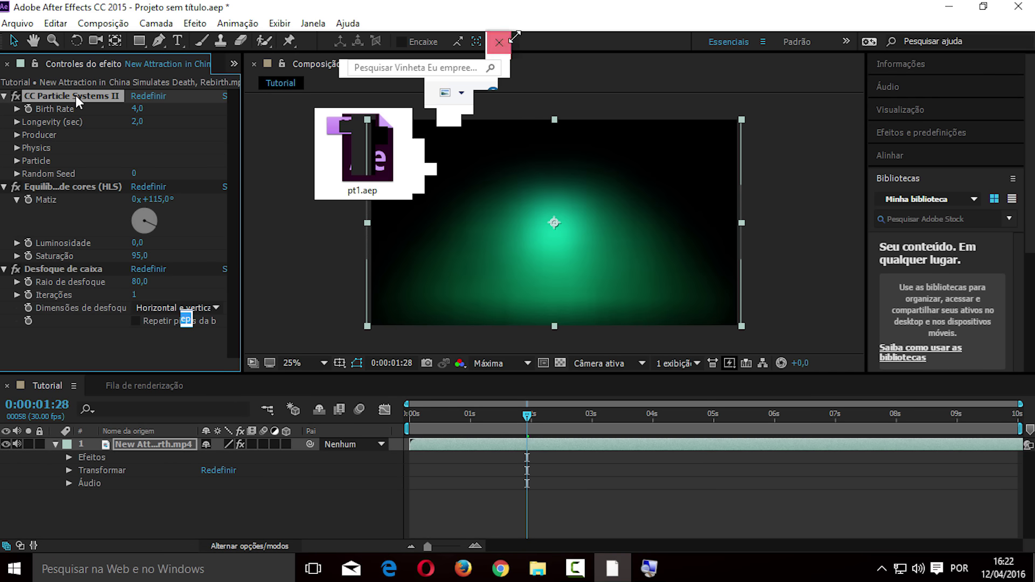
left_click(497, 48)
Step: Add the Tutorial composition to the render queue
left_click(17, 24)
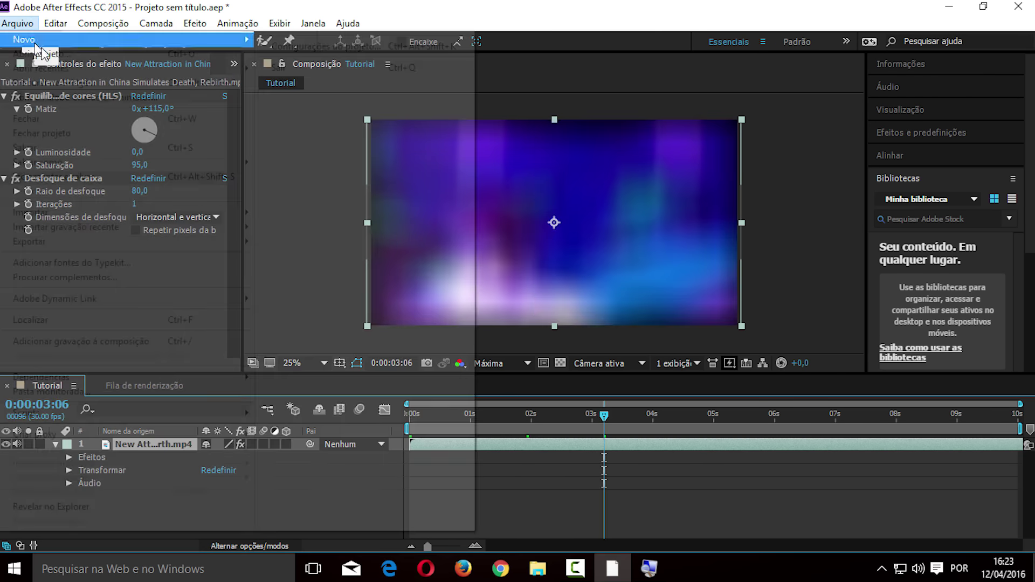
left_click(13, 26)
mouse_move(216, 241)
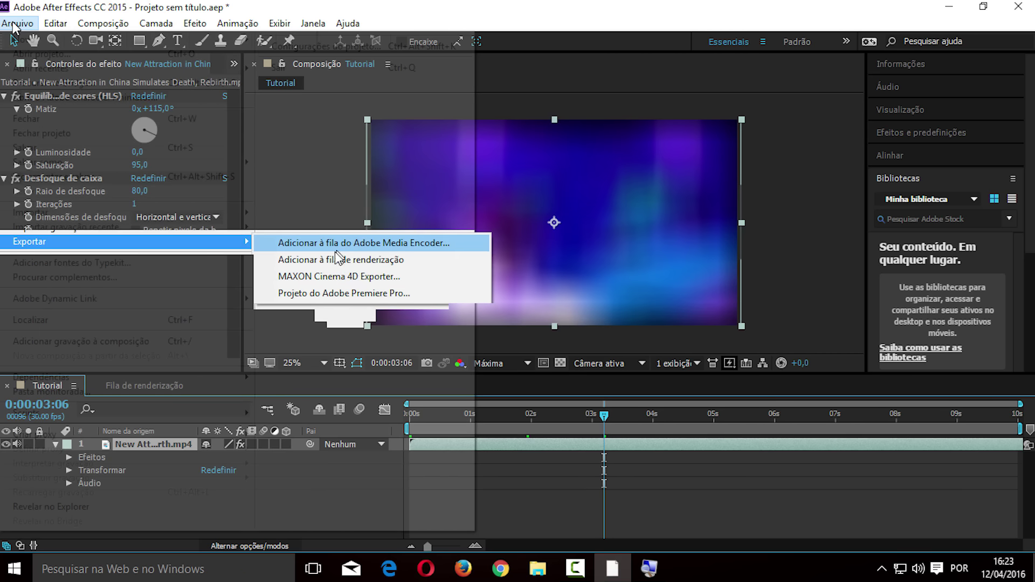
left_click(351, 251)
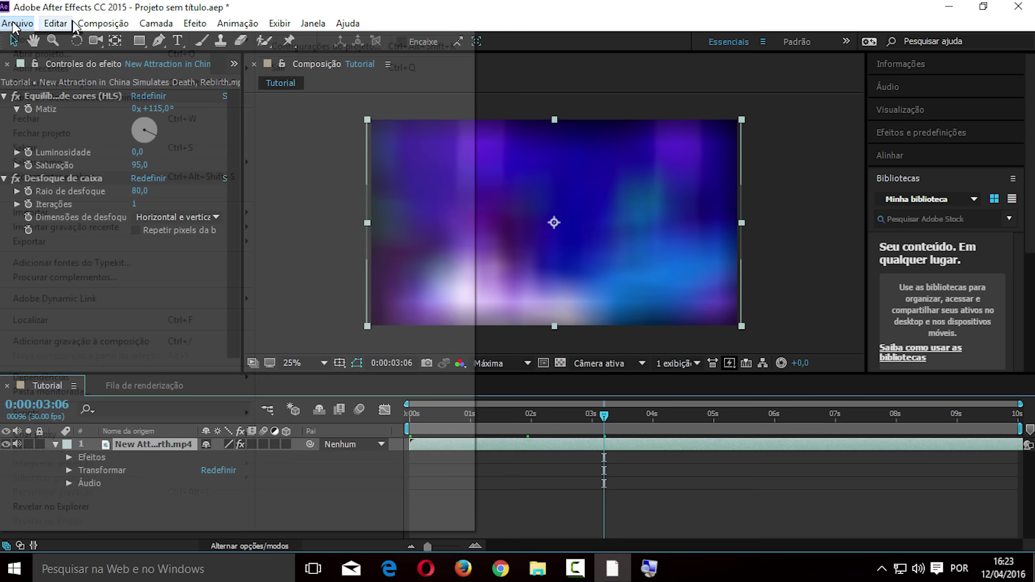
mouse_move(96, 25)
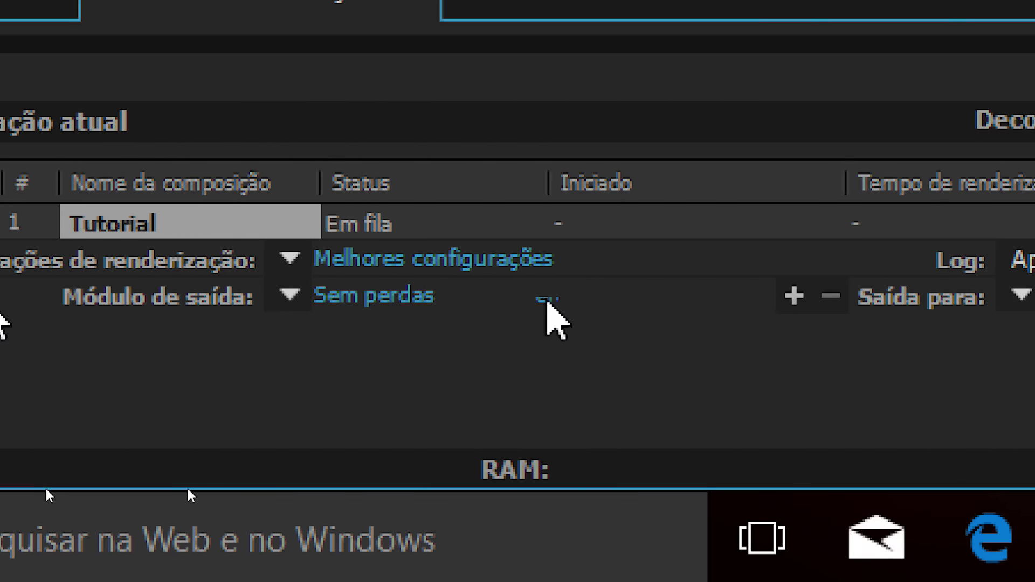
Step: Open the output module settings of the Tutorial render item and choose AVI as the format
left_click(494, 296)
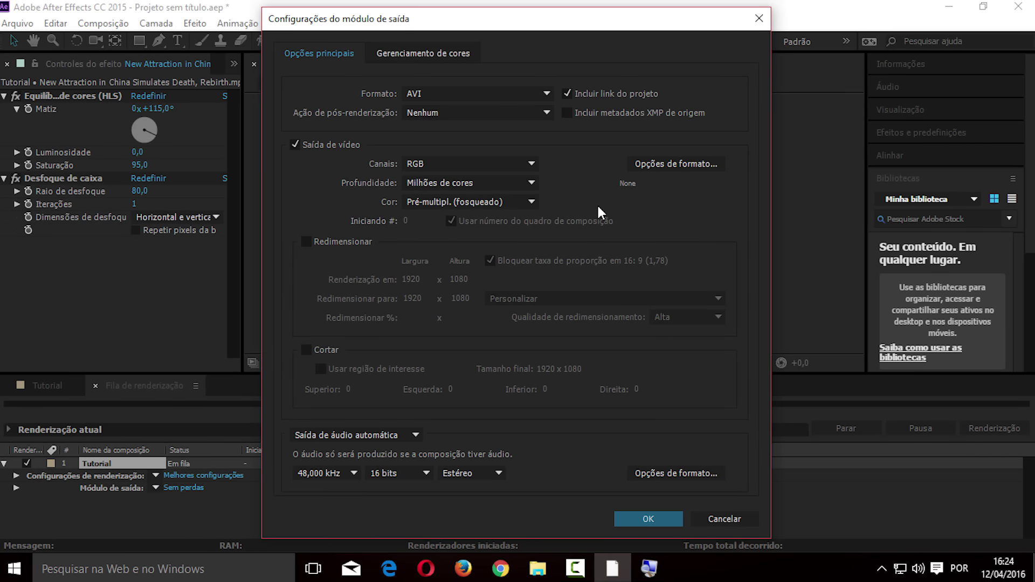
left_click(438, 94)
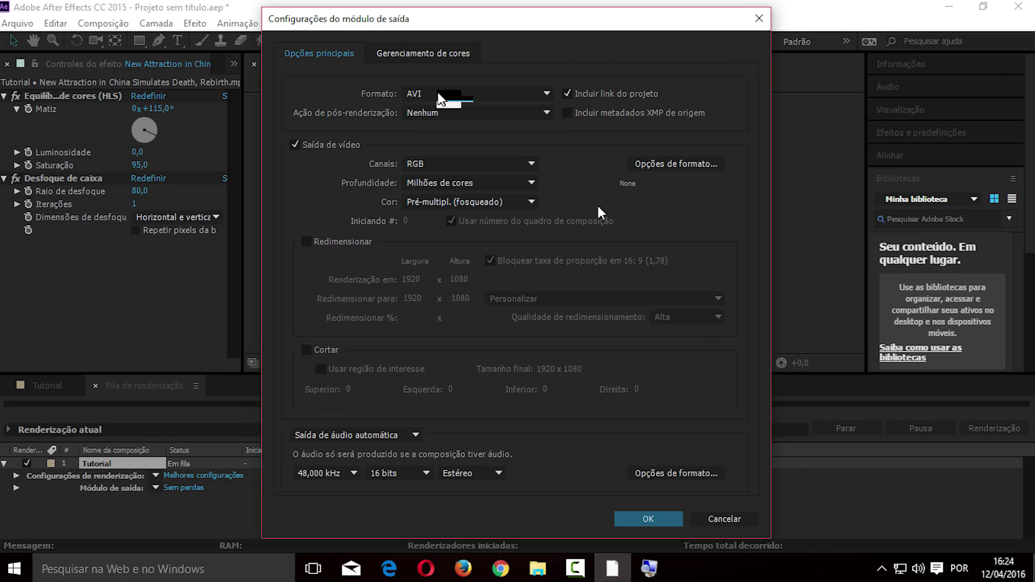
left_click(433, 130)
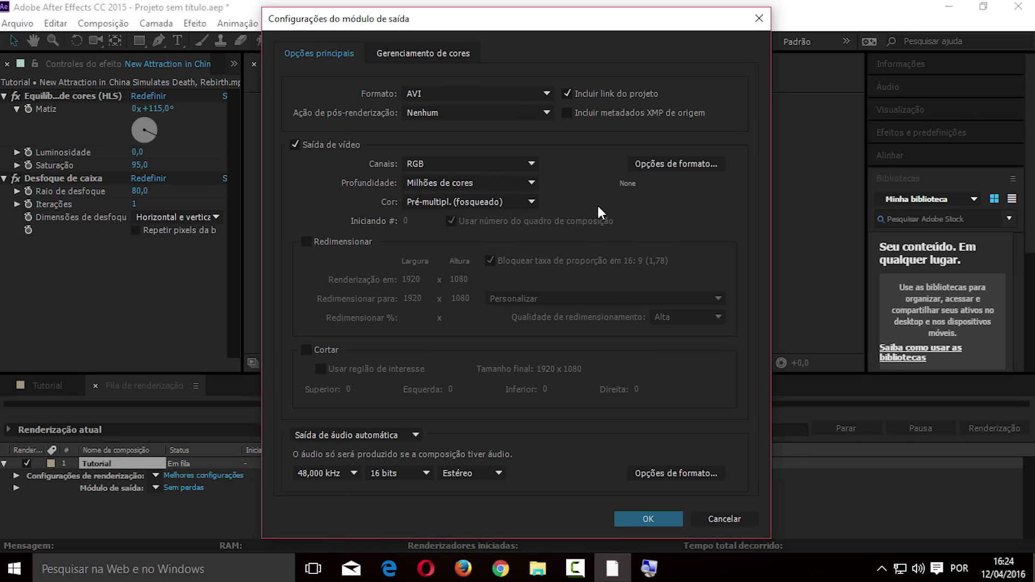
left_click(461, 96)
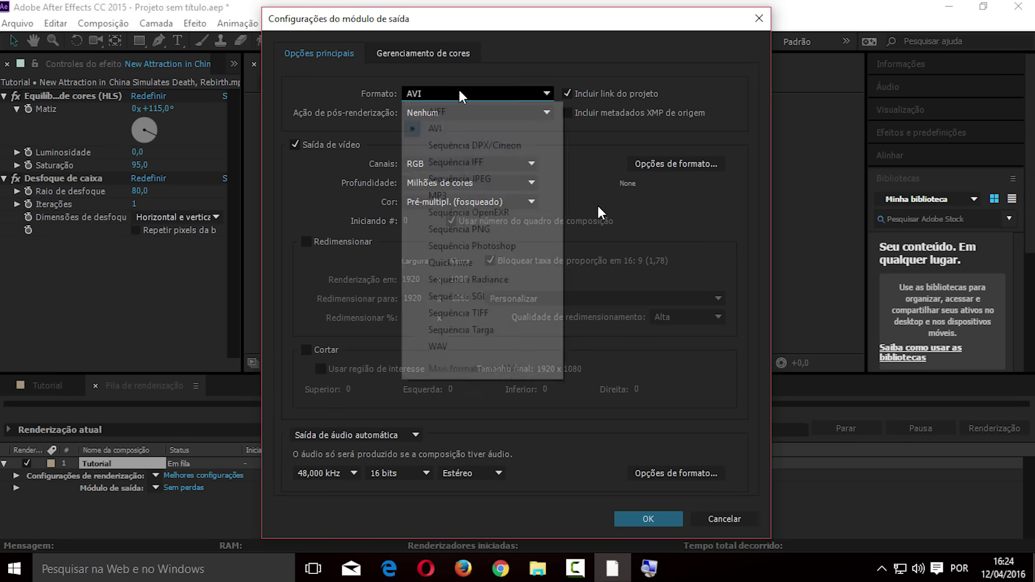
left_click(461, 96)
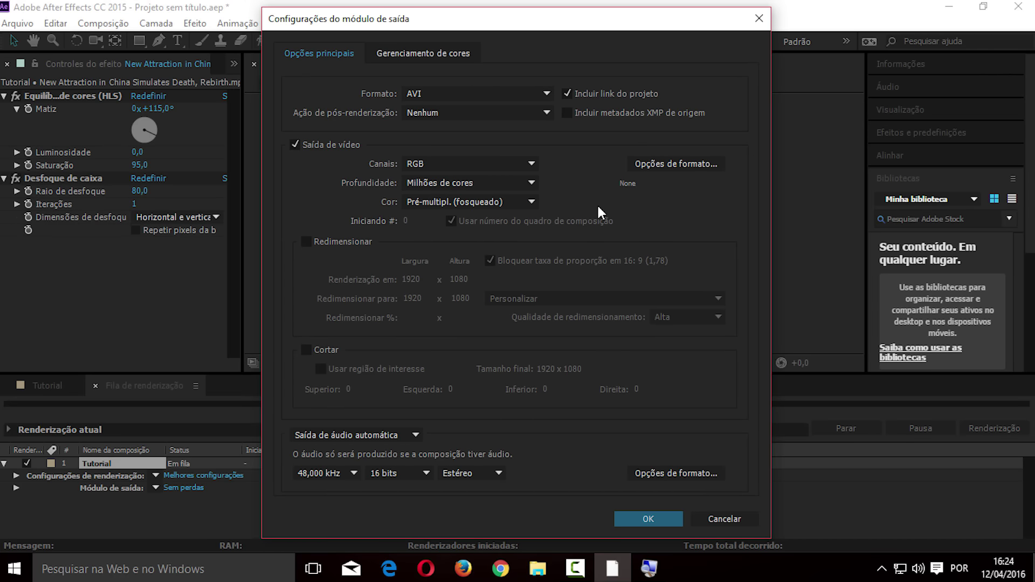
left_click(464, 99)
left_click(494, 264)
left_click(462, 131)
left_click(460, 130)
Step: Exclude the project link from the output, keeping RGB channels and Pré-multipl. (fosqueado) color
left_click(567, 94)
left_click(468, 166)
left_click(466, 177)
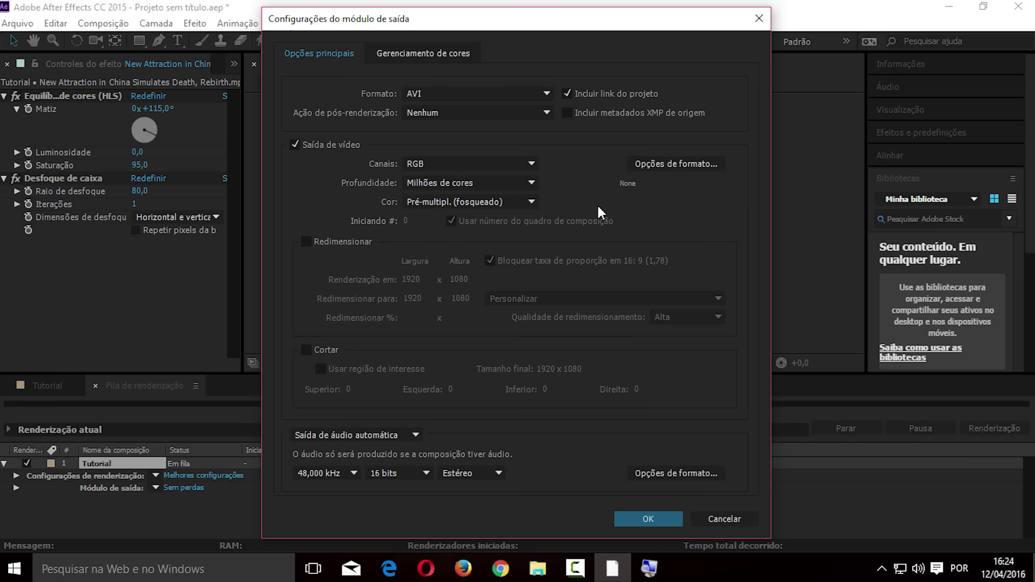
left_click(467, 165)
left_click(464, 181)
left_click(469, 205)
left_click(514, 240)
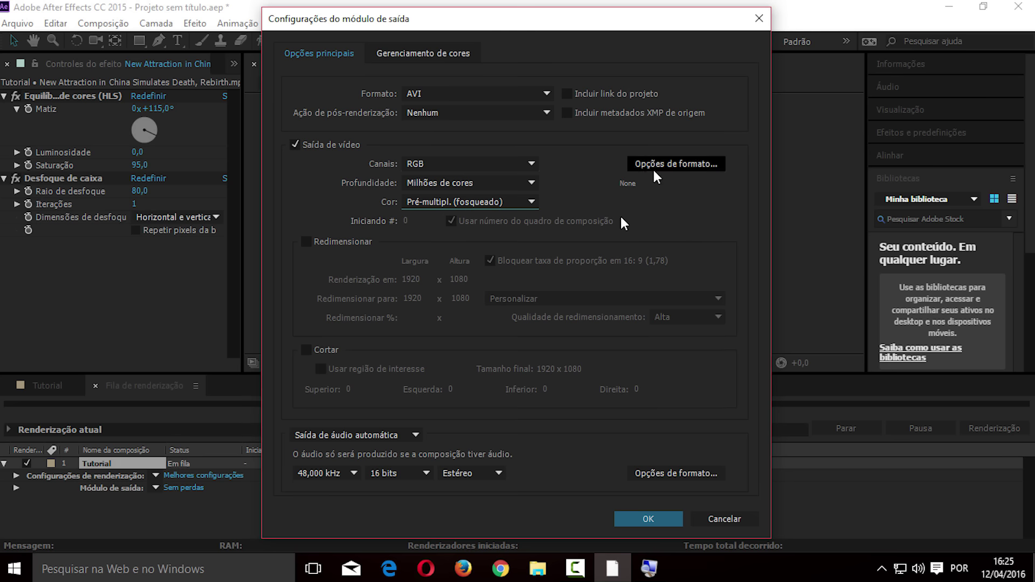
Step: Check the video format options, keep AVI as the output format, and accept the output module settings
left_click(635, 164)
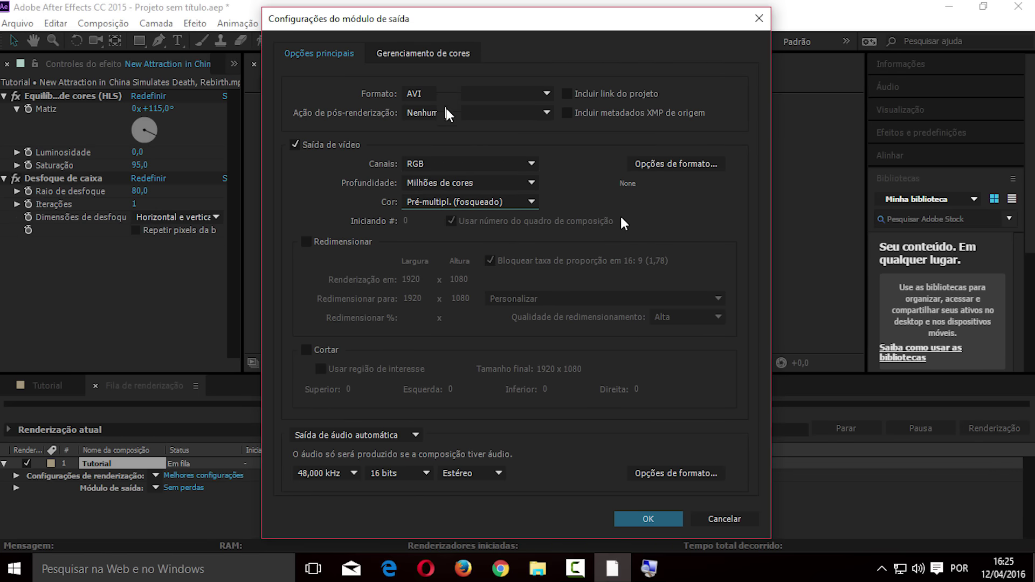
left_click(453, 132)
left_click(476, 150)
left_click(648, 520)
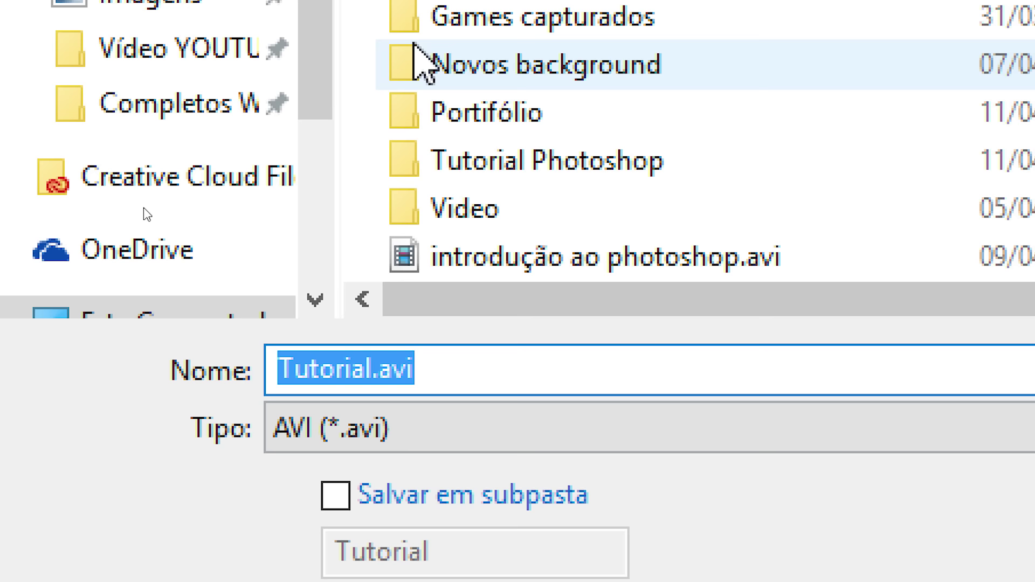
Step: Save the output as Tutorial.avi in Área de Trabalho and start rendering the queue
left_click(67, 139)
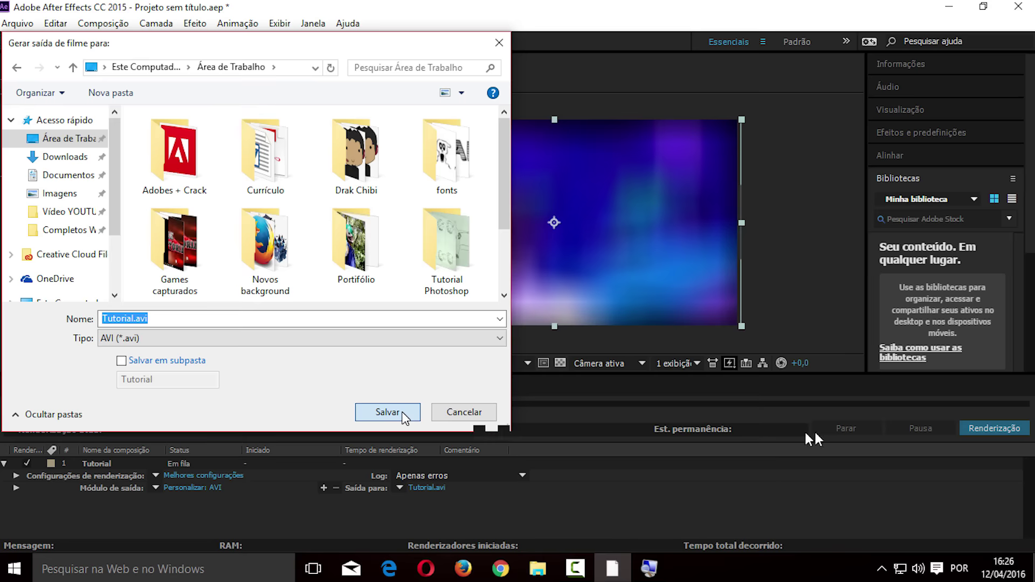
left_click(972, 426)
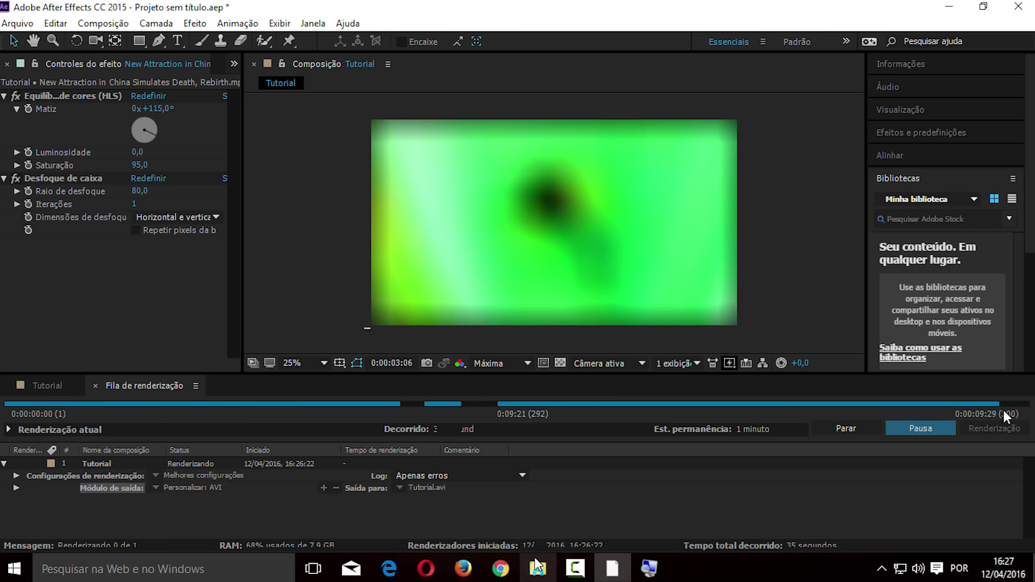
Step: Switch to File Explorer and open the Área de Trabalho folder
left_click(538, 568)
left_click(117, 259)
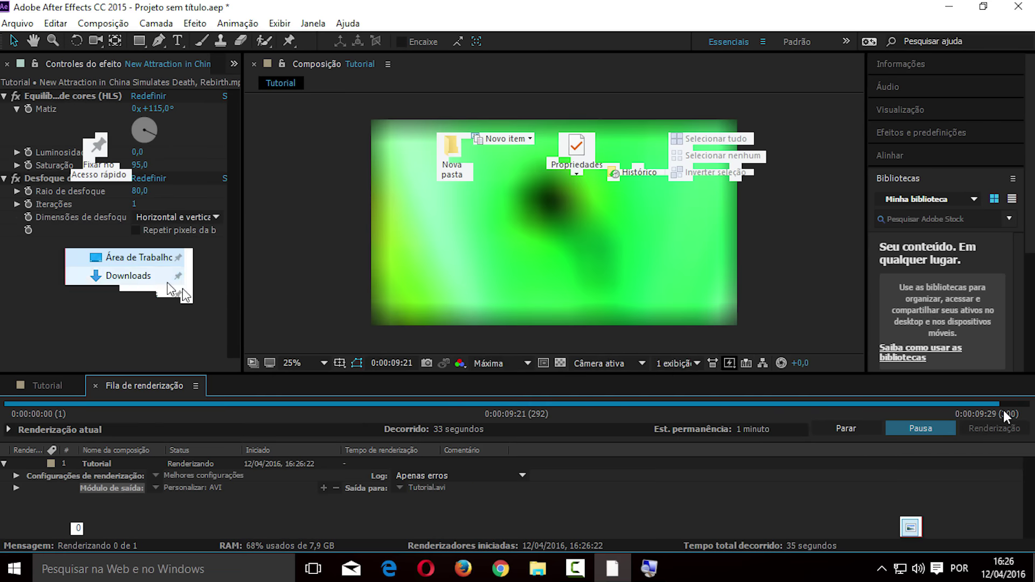
Step: Locate Tutorial.avi in the Área de Trabalho folder, check its file size in the file properties, and close them
left_click_drag(913, 268, 910, 440)
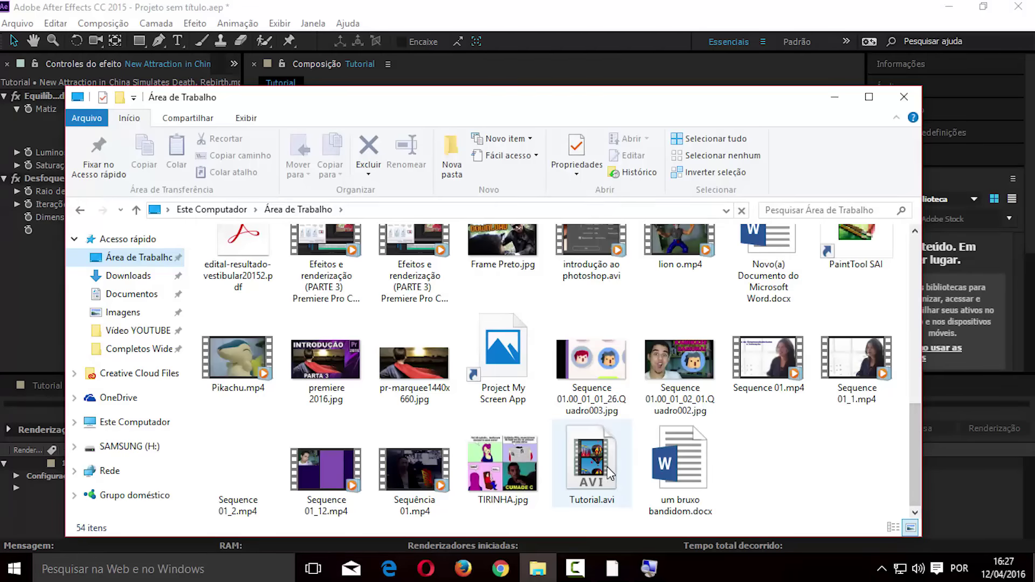
left_click(607, 467)
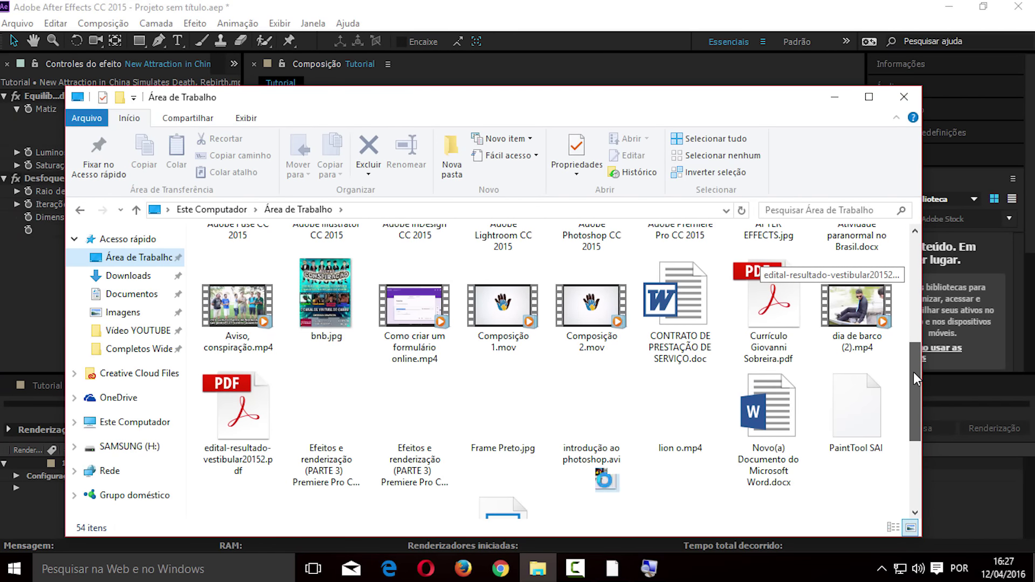
right_click(628, 448)
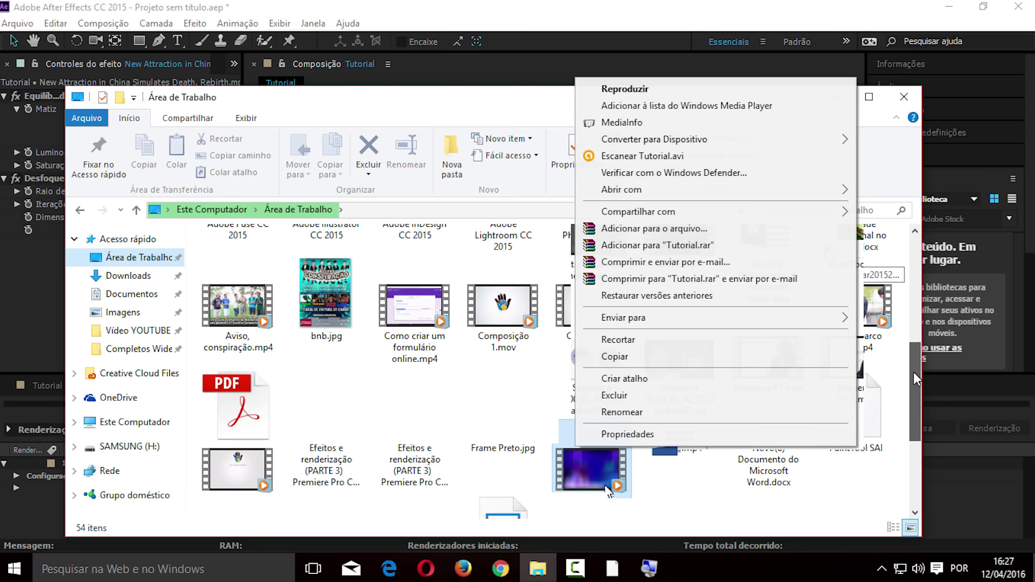
left_click(624, 438)
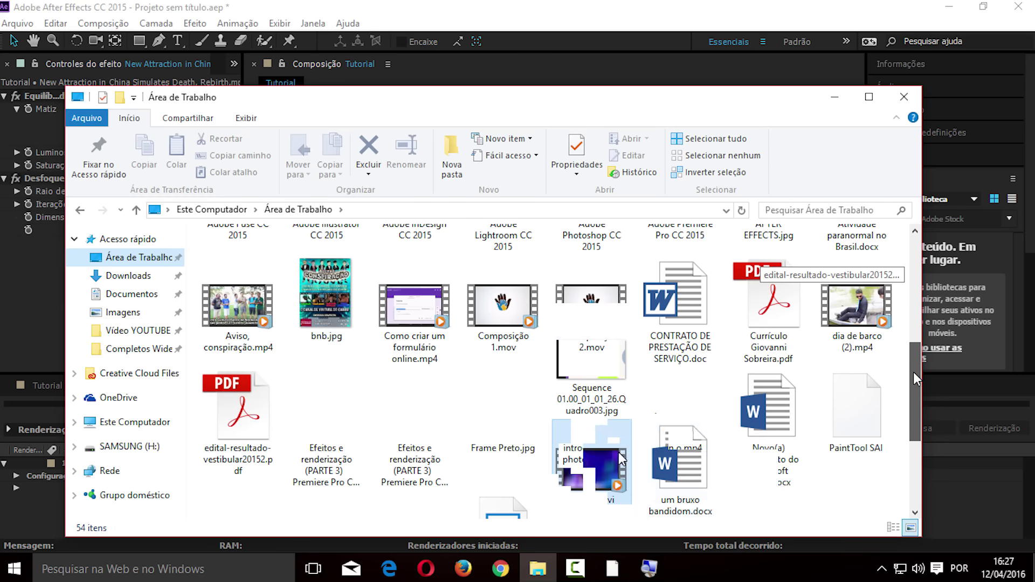
left_click(614, 456)
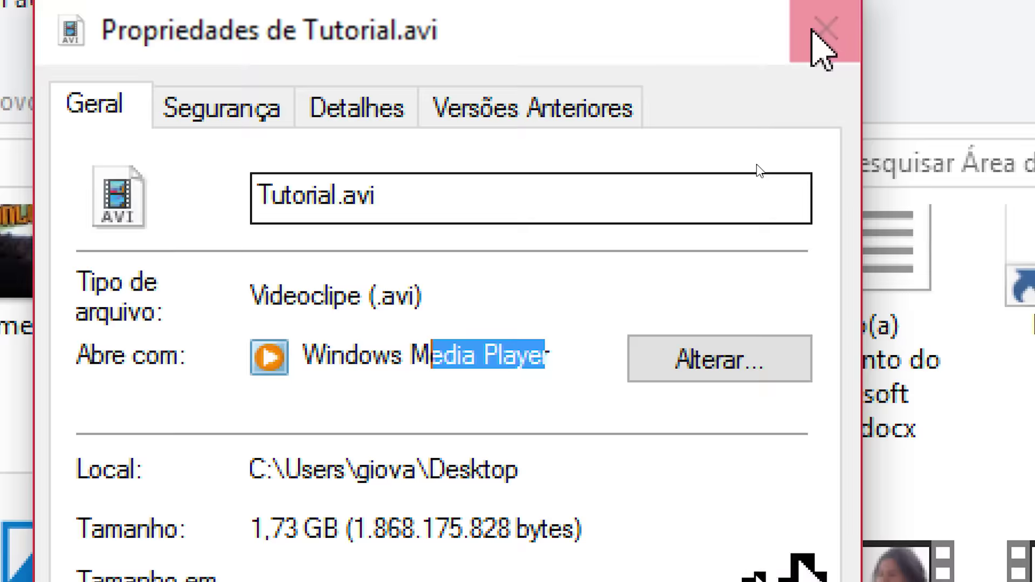
left_click(818, 85)
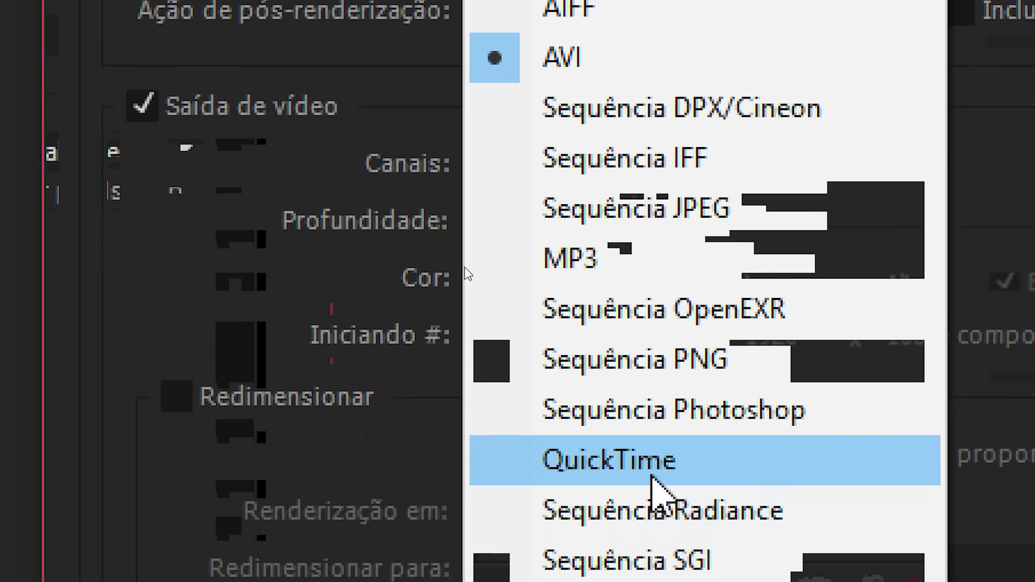
Step: Switch the output module format to QuickTime, accept the H.264 format options and module settings, and start rendering the queue
left_click(653, 471)
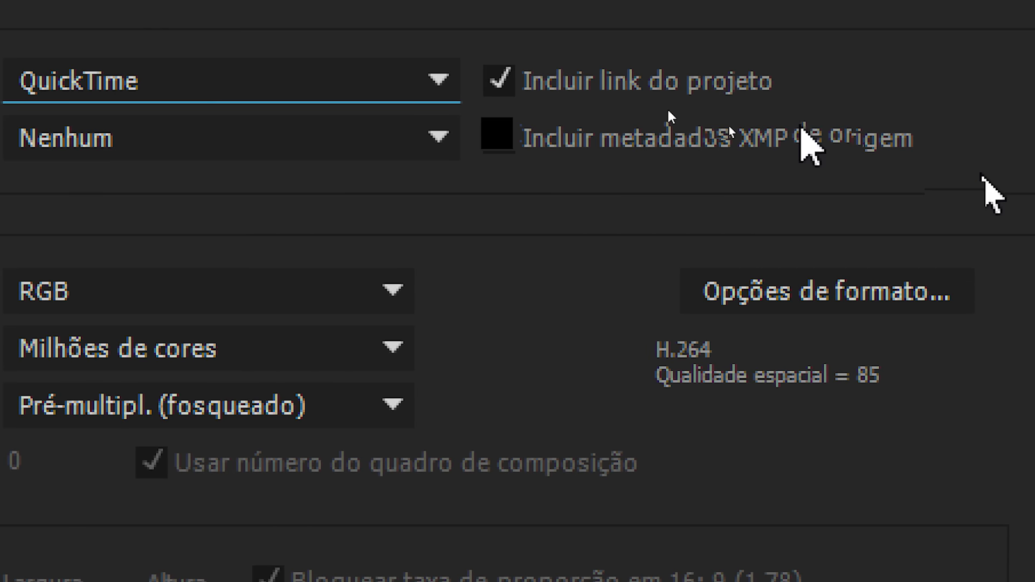
left_click(762, 280)
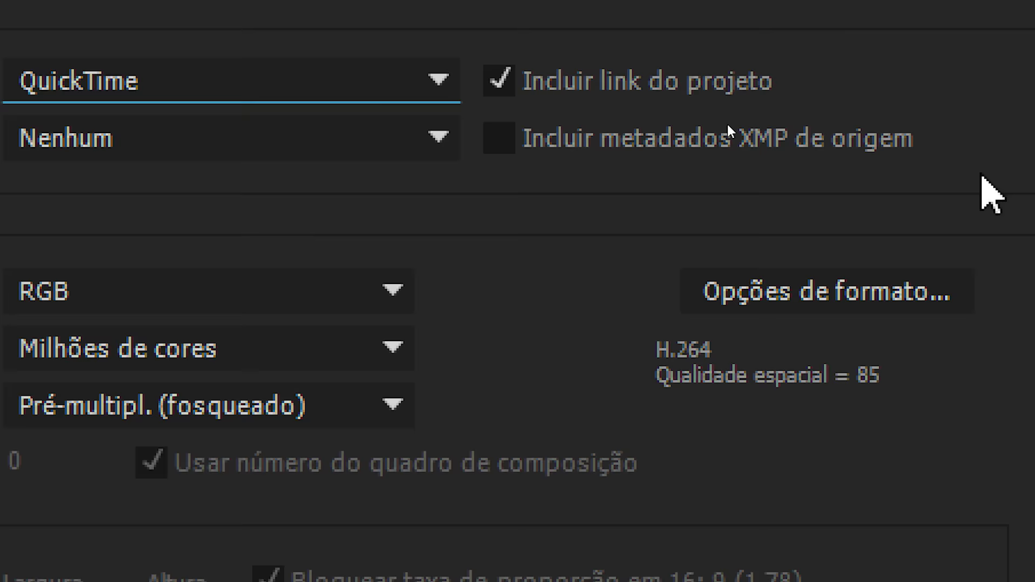
left_click(562, 523)
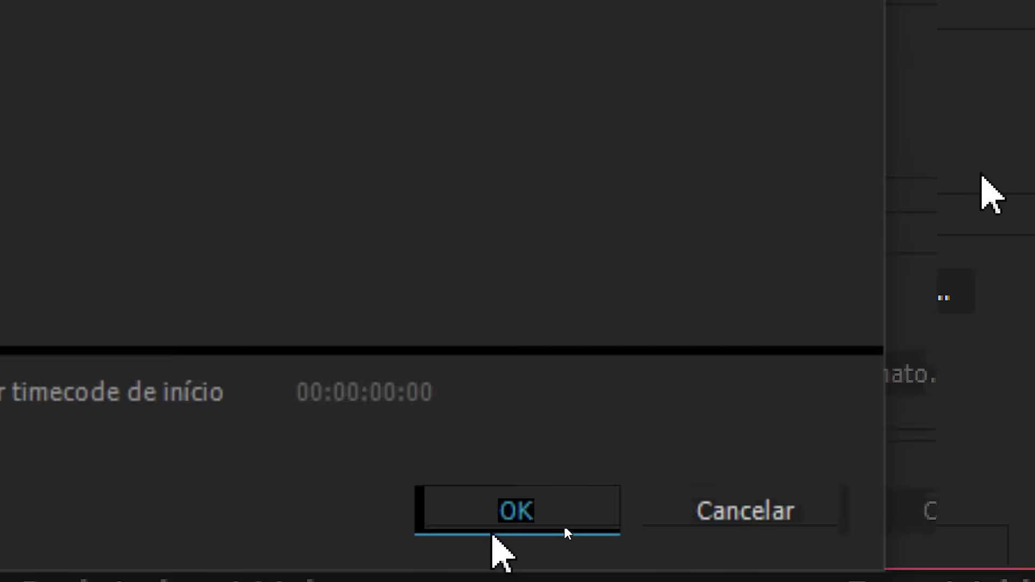
left_click(663, 516)
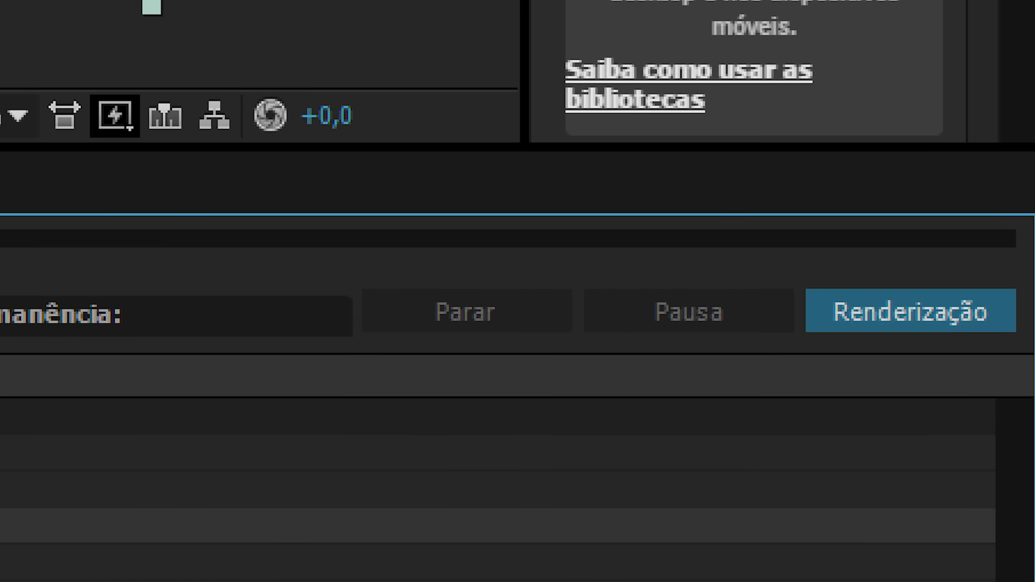
left_click(889, 302)
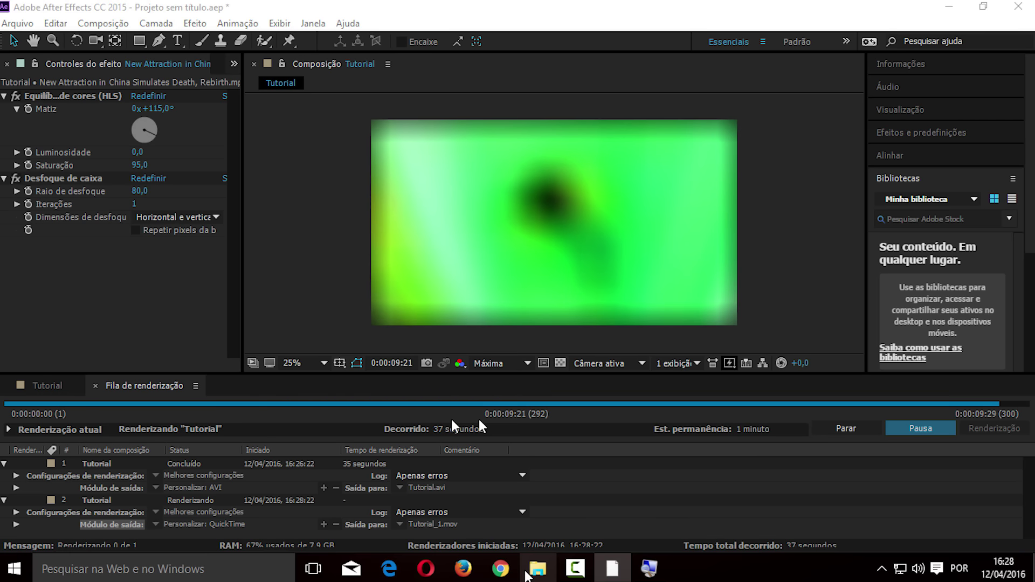
Step: Switch to File Explorer, check the file properties of Tutorial_1.mov in the Área de Trabalho folder, and select Tutorial.avi
left_click(528, 573)
double_click(239, 278)
left_click_drag(914, 368, 915, 481)
double_click(696, 472)
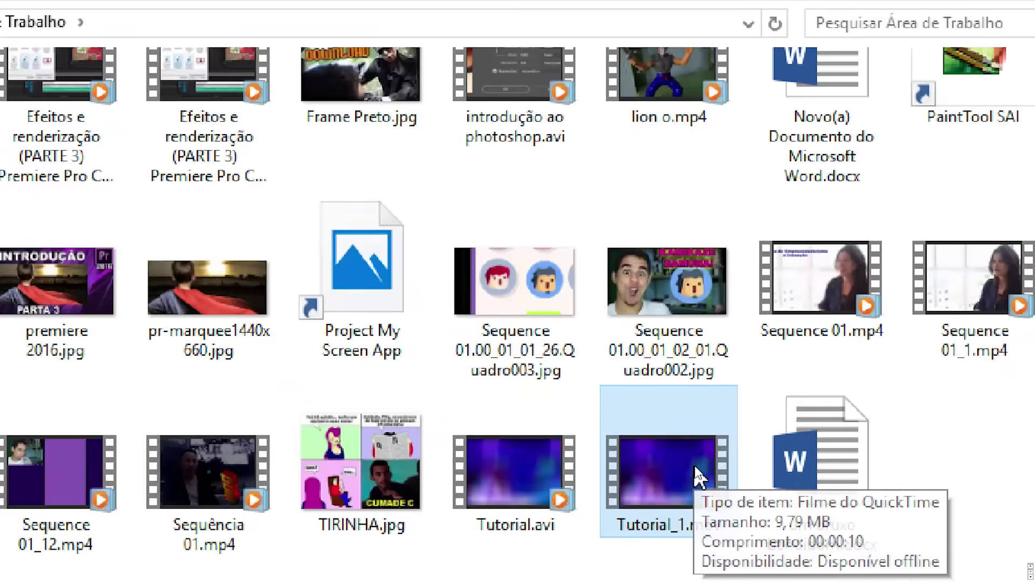
right_click(696, 472)
left_click(722, 446)
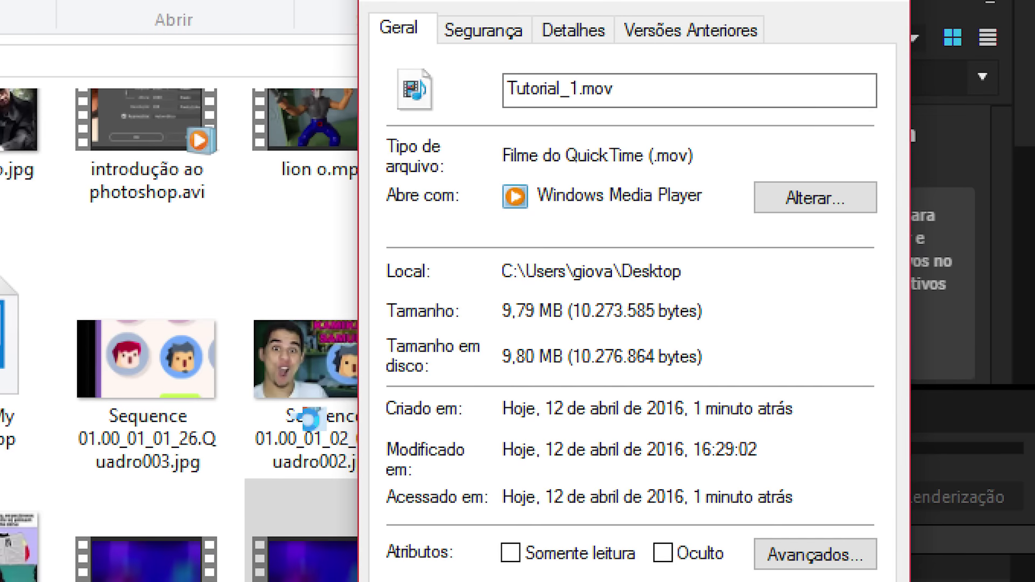
left_click(412, 458)
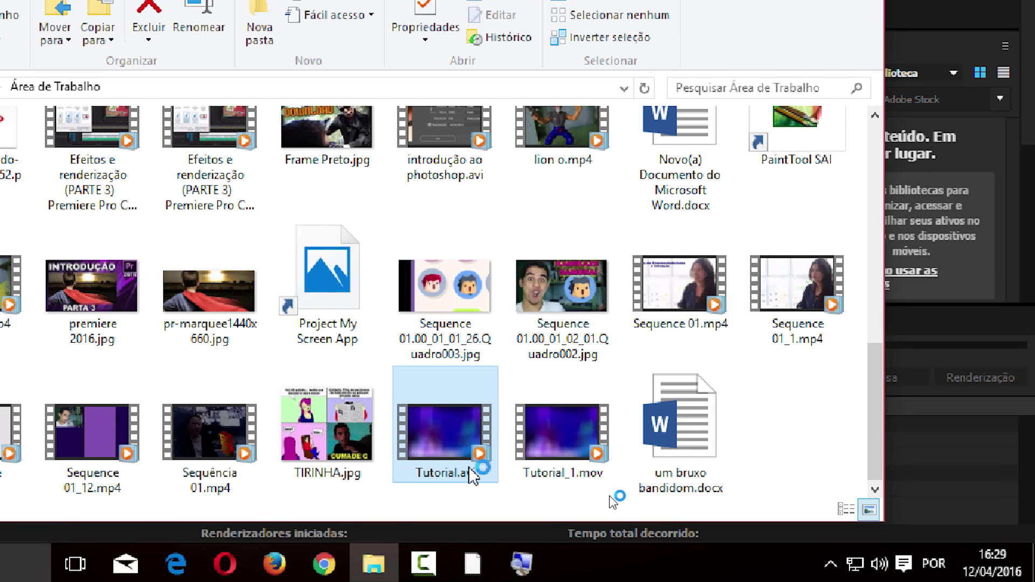
left_click(526, 514)
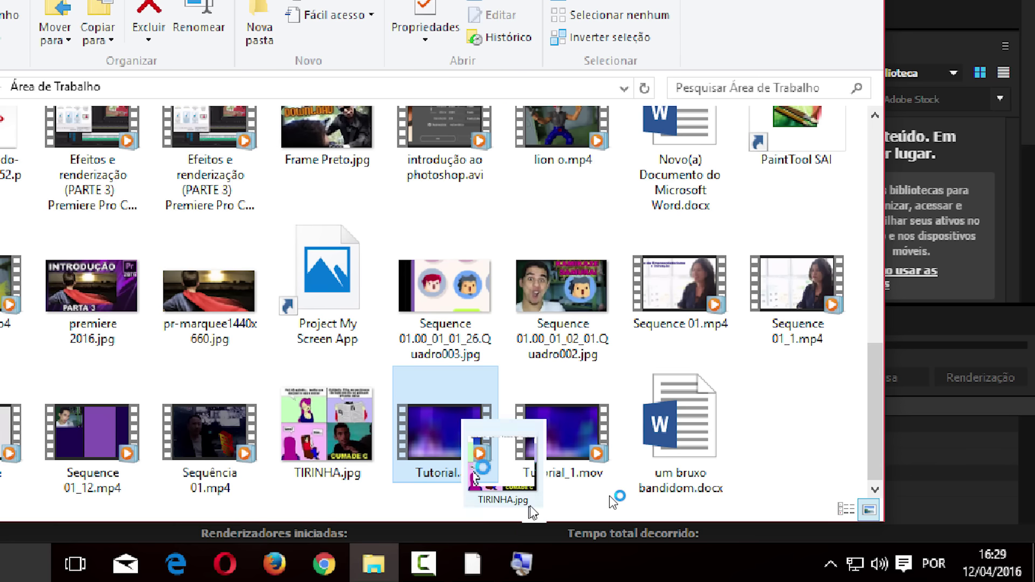